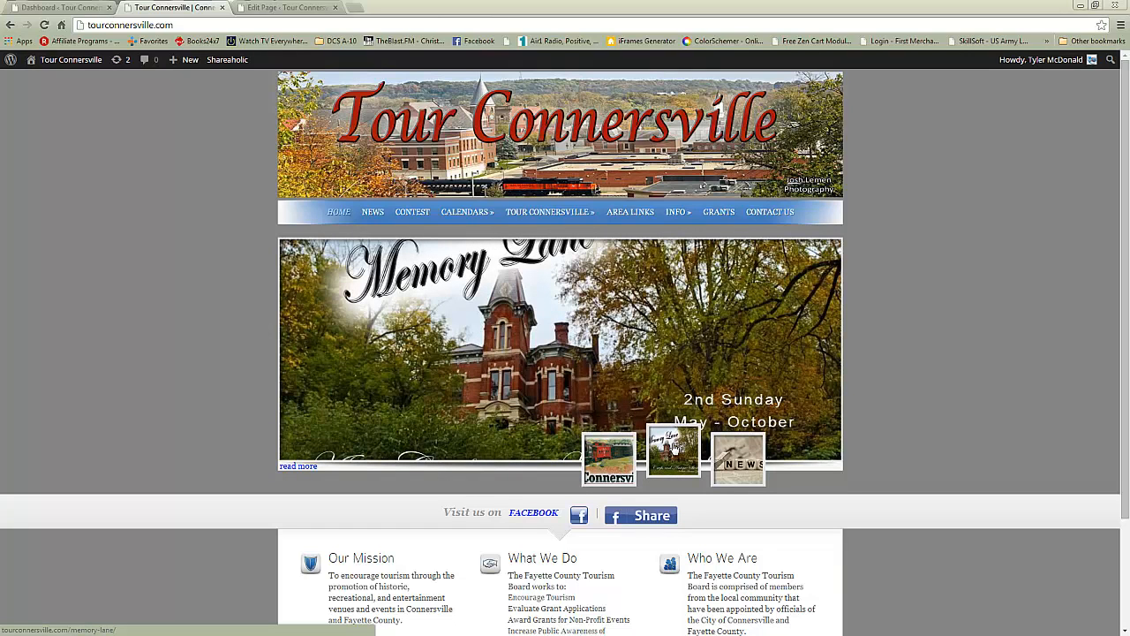
# Open the Memory Lane page from the homepage slider and open it for editing
pyautogui.moveTo(674, 452)
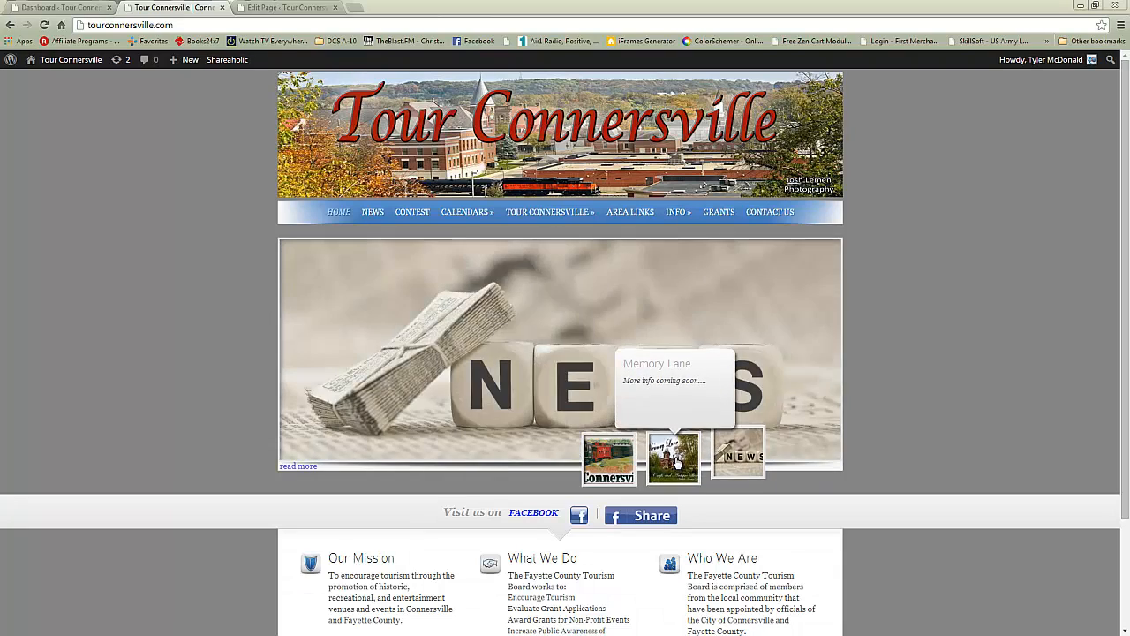
pyautogui.click(677, 463)
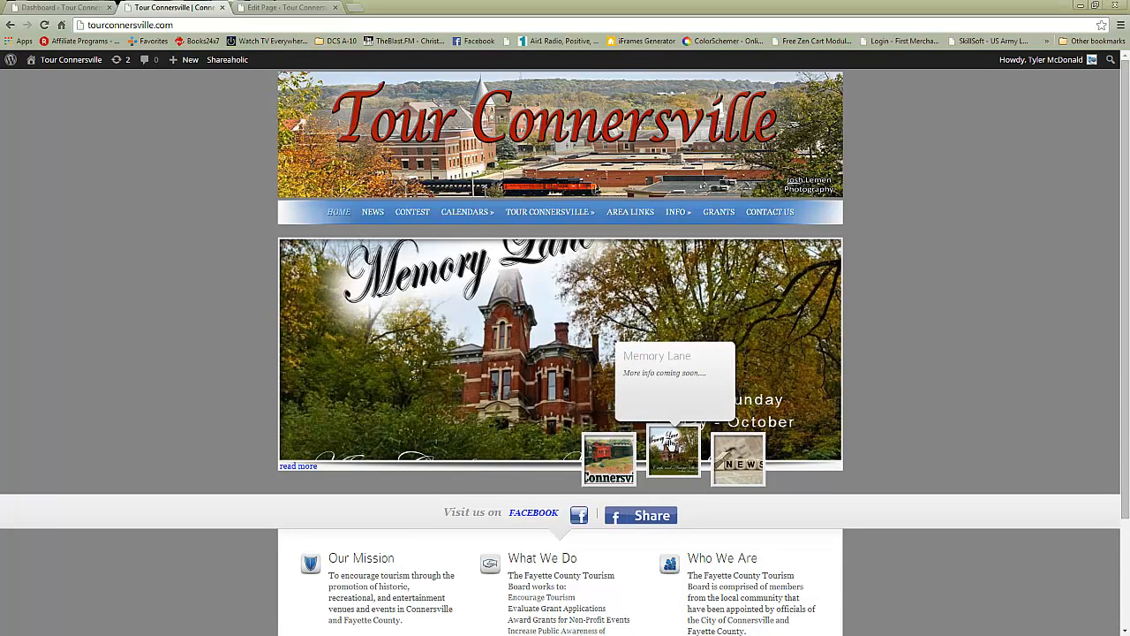
pyautogui.click(406, 335)
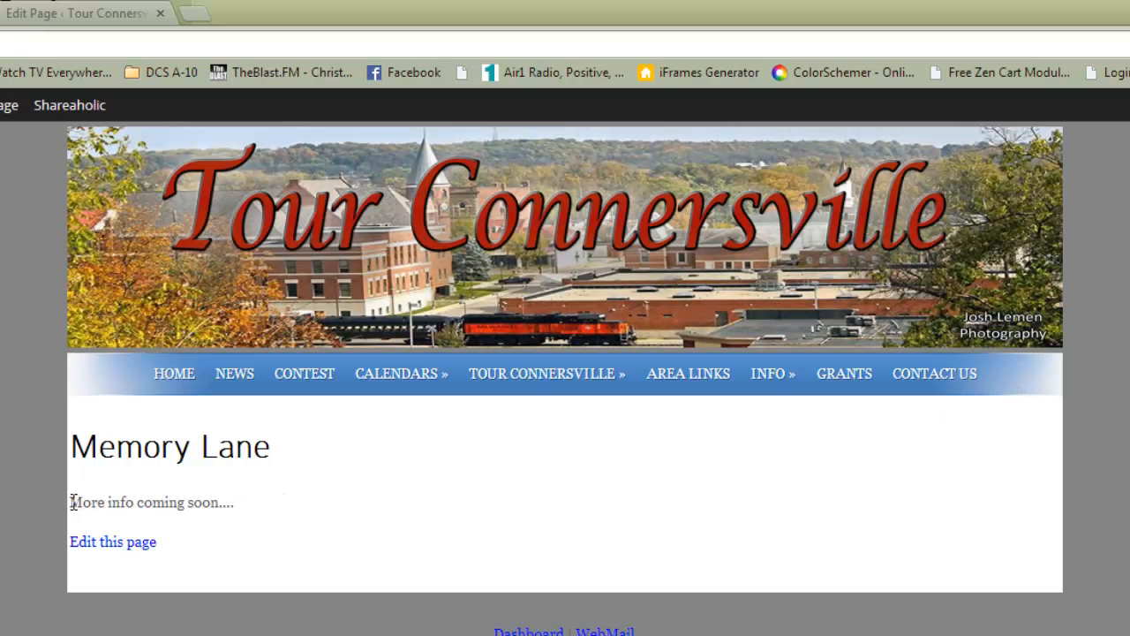
pyautogui.moveTo(74, 502); pyautogui.dragTo(240, 510)
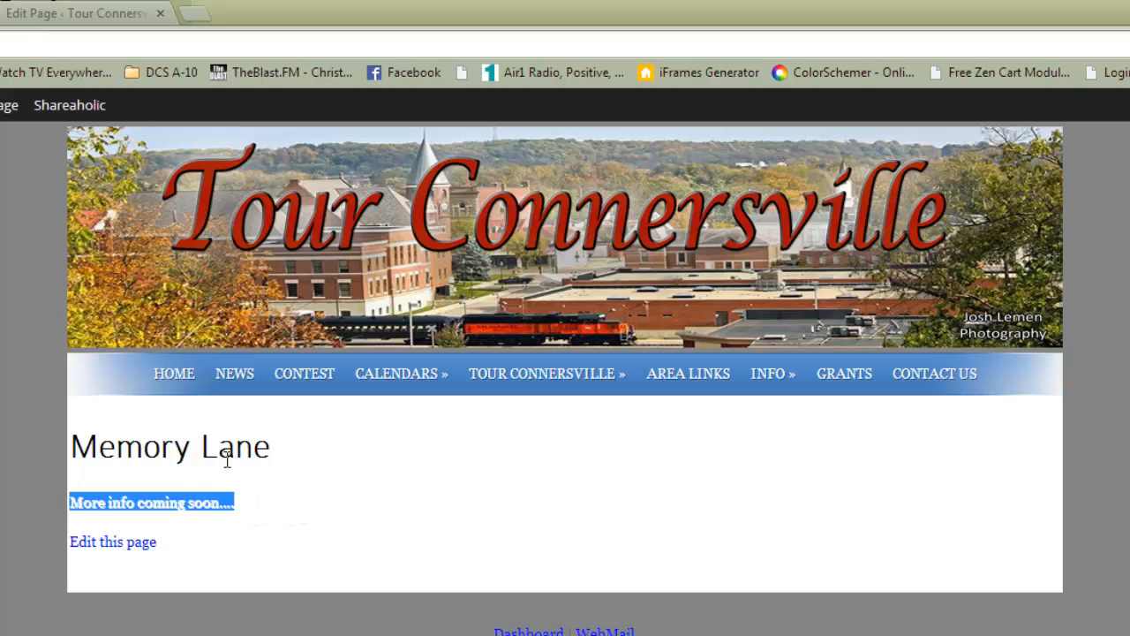
pyautogui.click(134, 551)
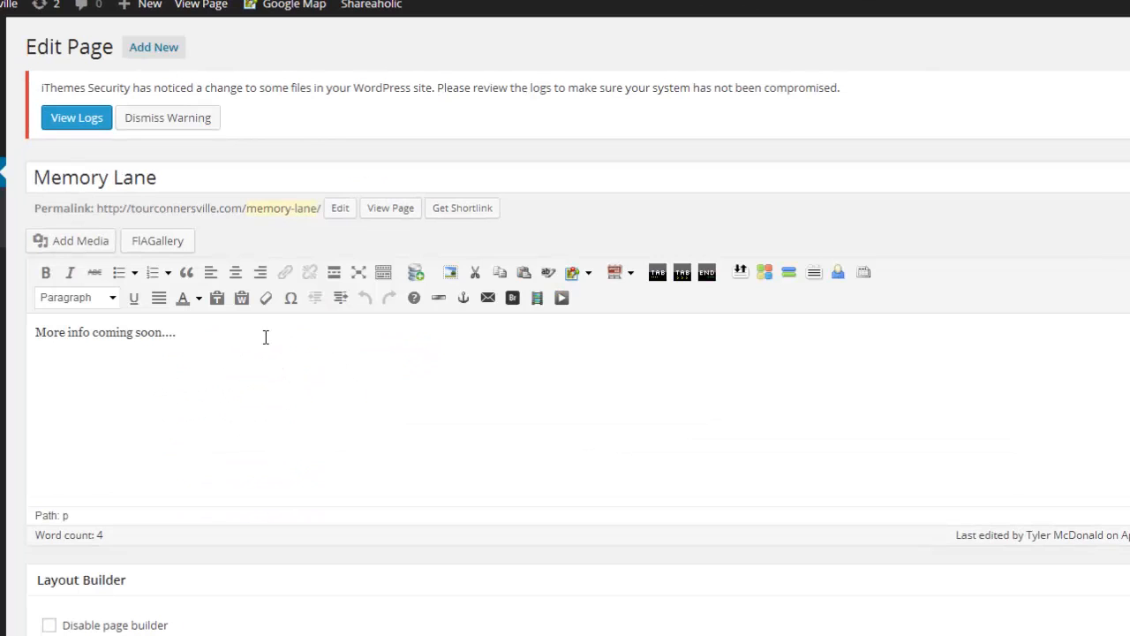
# Remove the Memory Lane page's featured image
pyautogui.moveTo(276, 333); pyautogui.dragTo(23, 330)
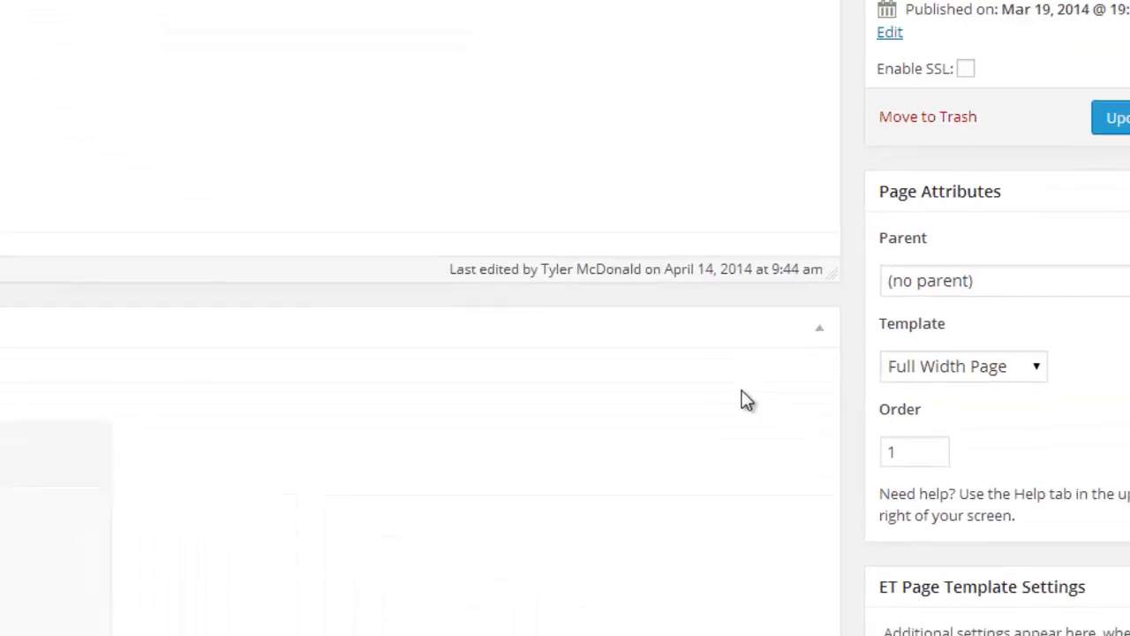
pyautogui.scroll(-6, 583, 305)
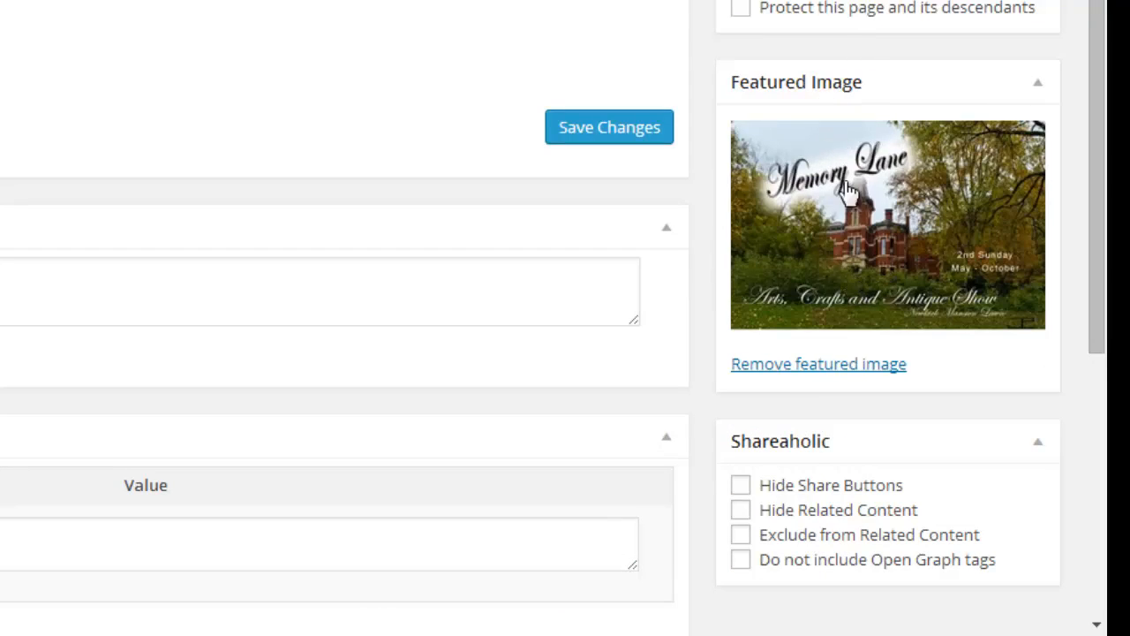
pyautogui.click(832, 364)
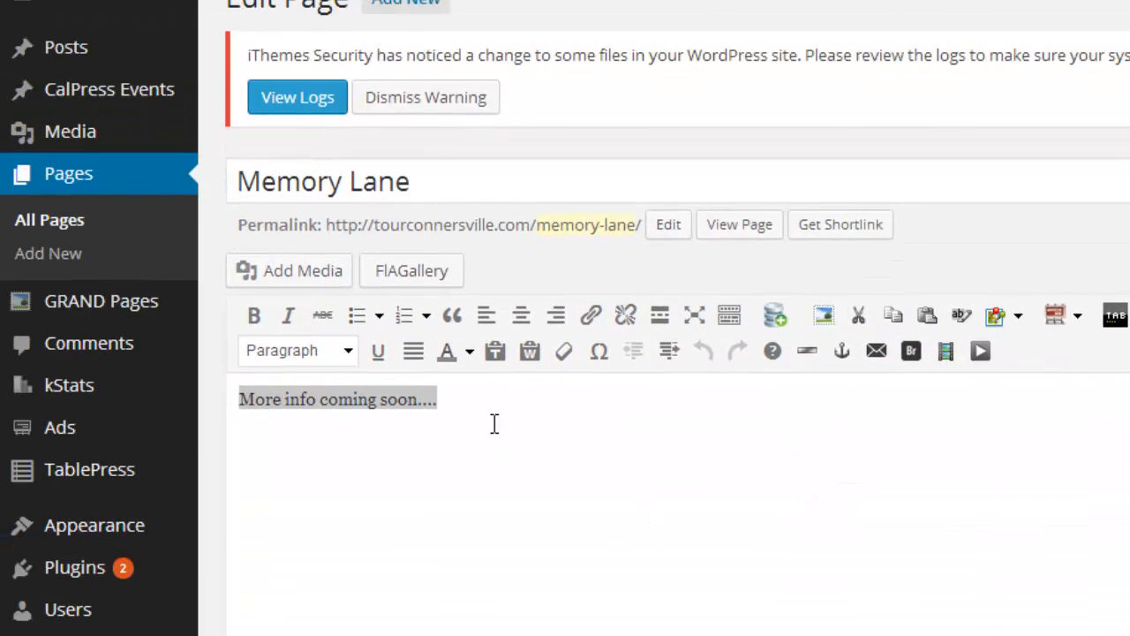
# Open the Media Library and examine the SliderTemplate image's dimensions
pyautogui.moveTo(82, 135)
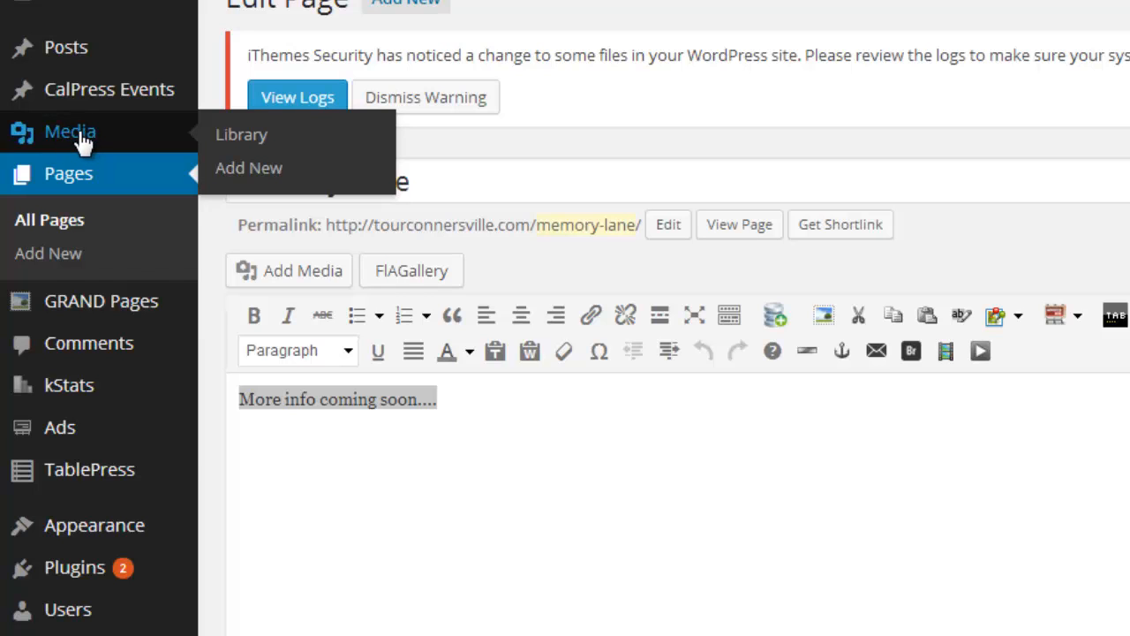
pyautogui.click(78, 131)
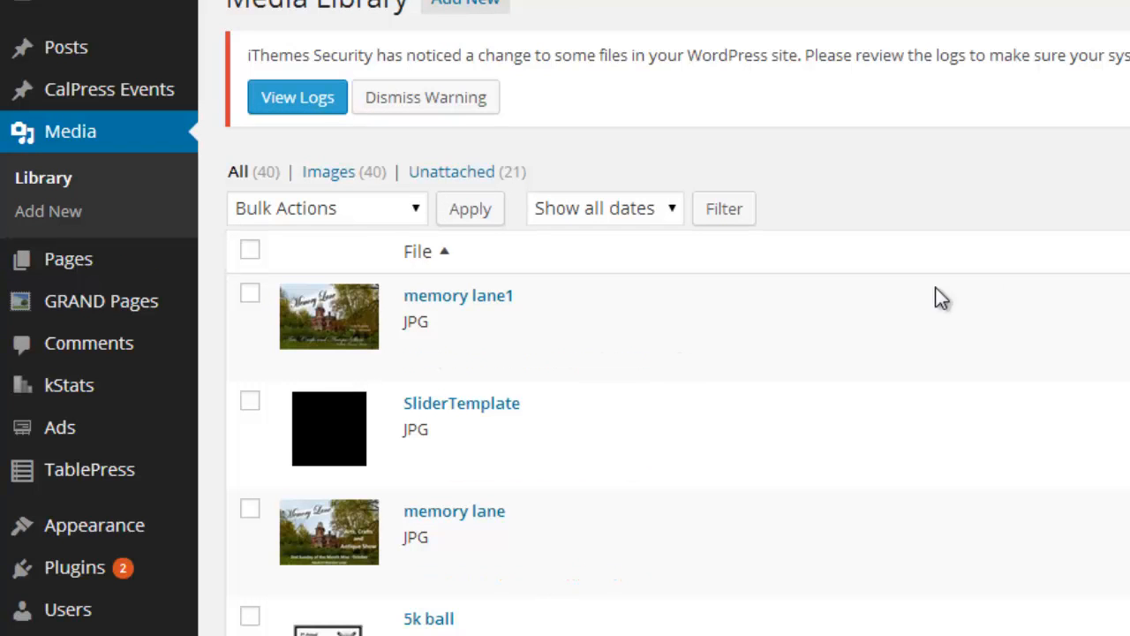
pyautogui.scroll(-20, 859, 335)
pyautogui.scroll(20, 858, 328)
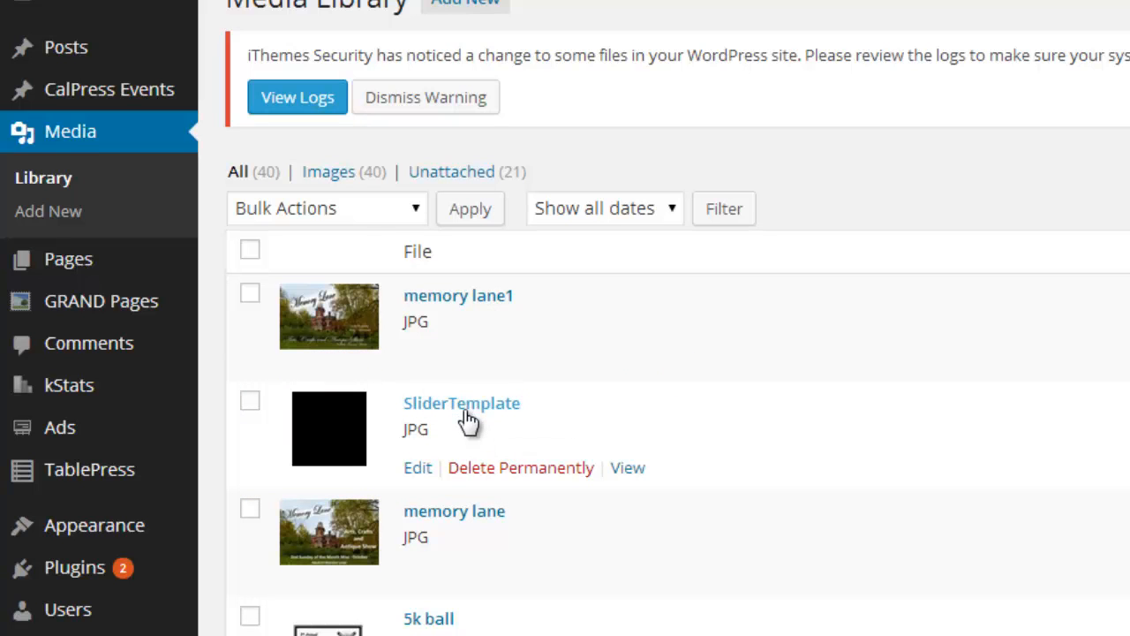
pyautogui.click(464, 412)
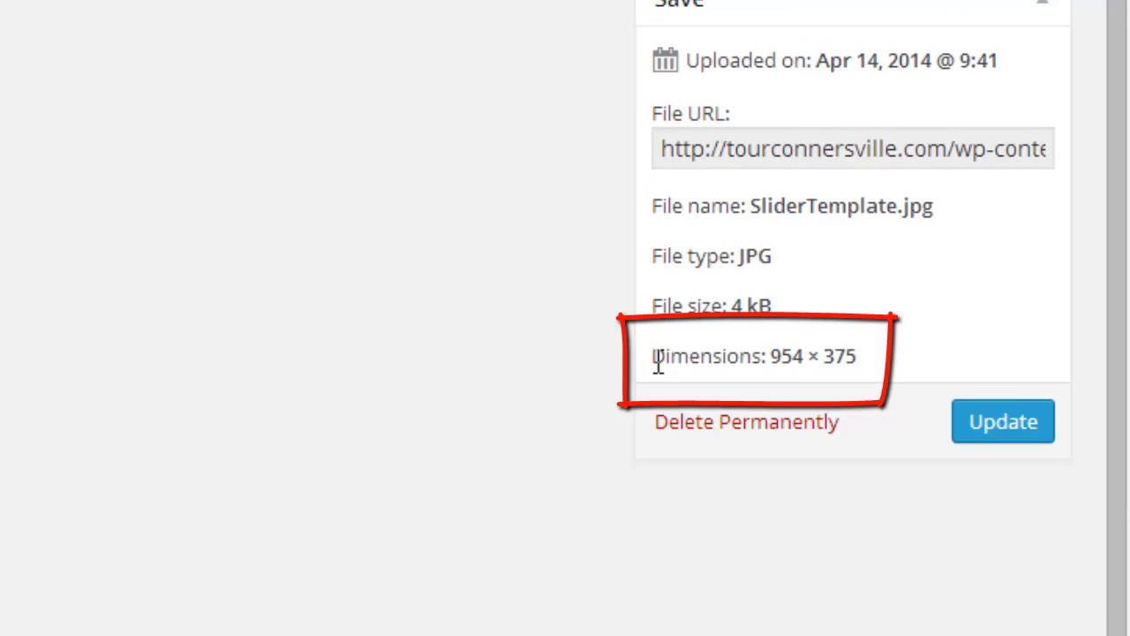
pyautogui.moveTo(653, 358); pyautogui.dragTo(871, 355)
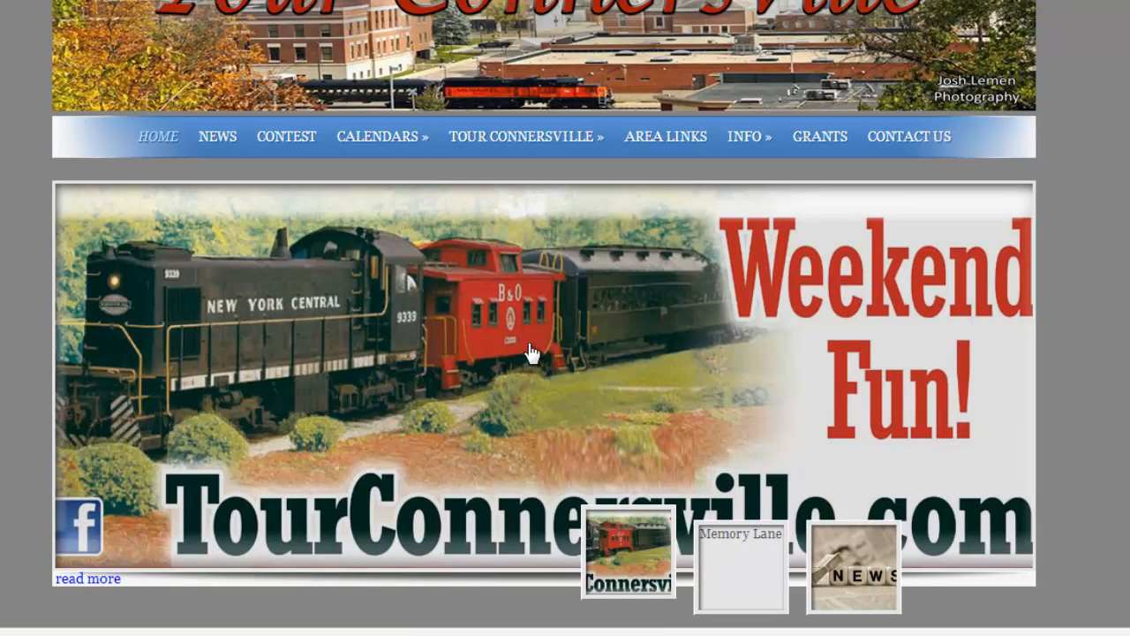
# Preview the homepage slider's Memory Lane and Connersville slides
pyautogui.moveTo(742, 540)
pyautogui.click(781, 582)
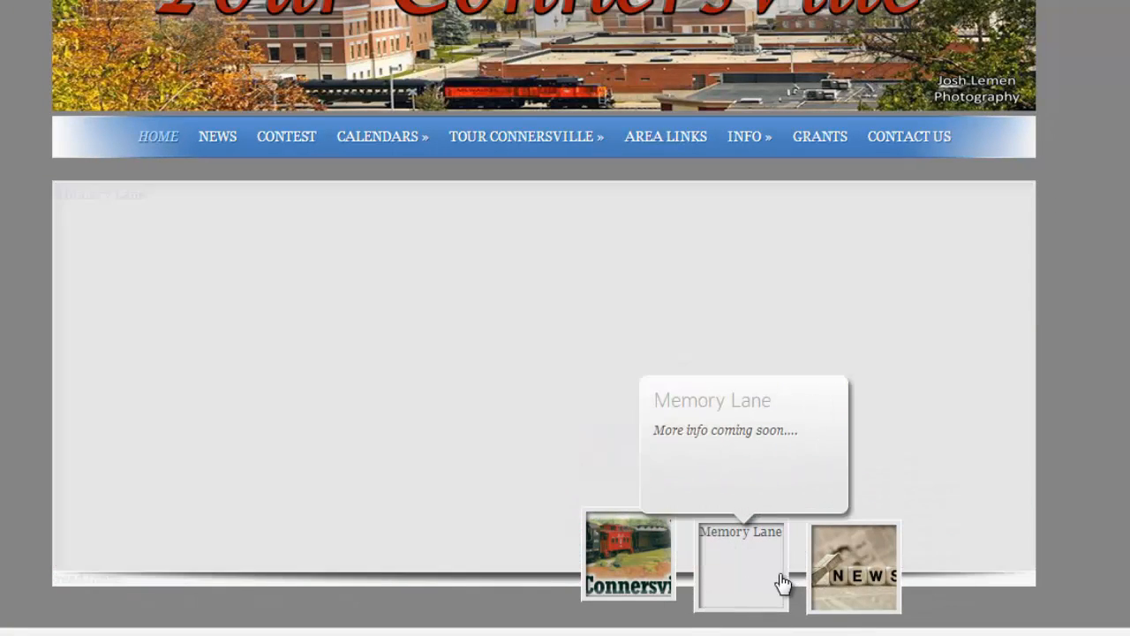
pyautogui.click(627, 566)
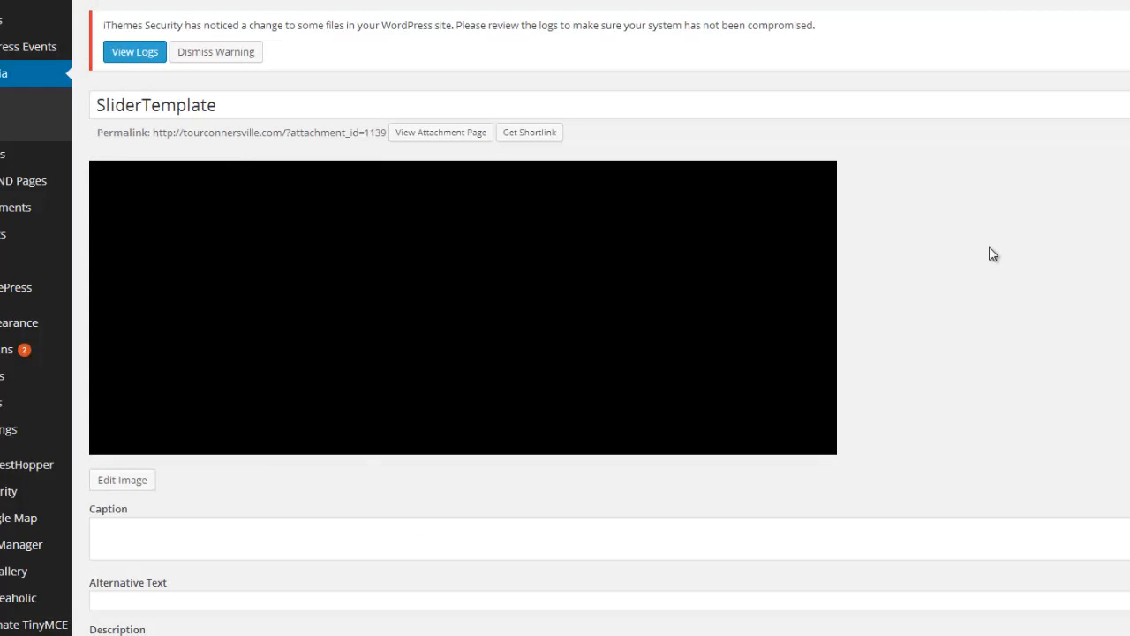
# View the SliderTemplate image and save it to the Desktop
pyautogui.scroll(-1, 1002, 269)
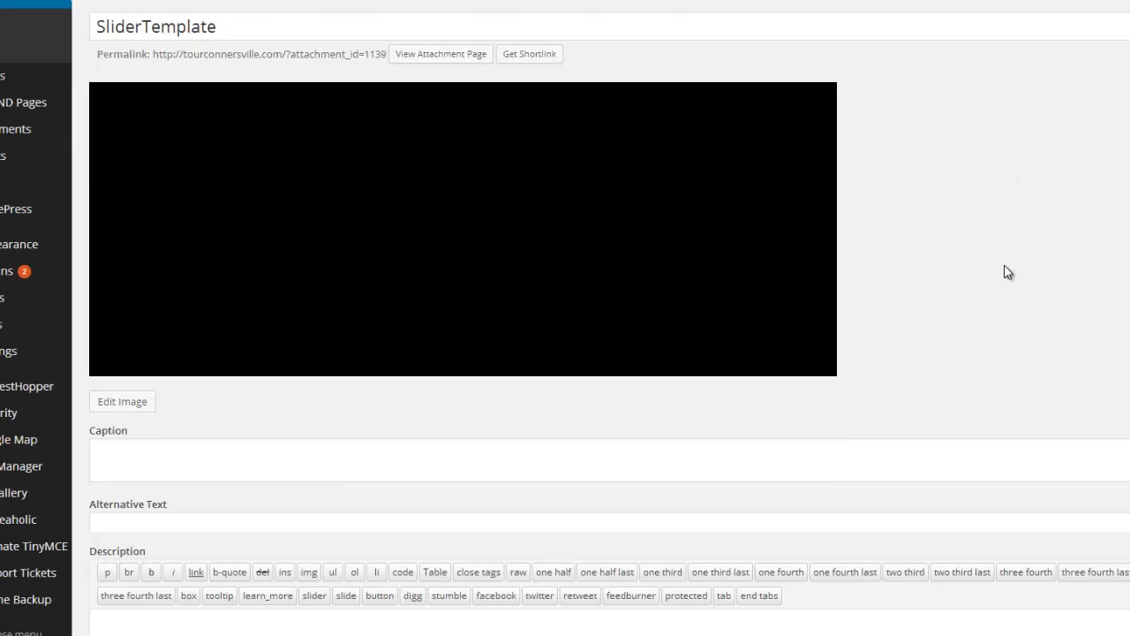
pyautogui.scroll(1, 1007, 272)
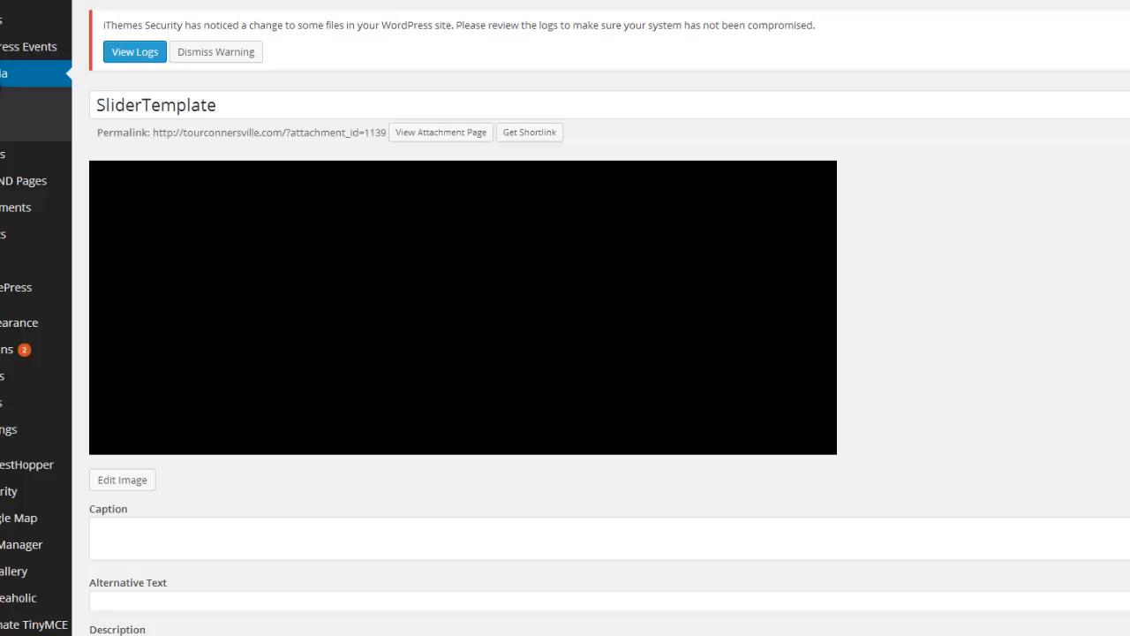
pyautogui.click(3, 75)
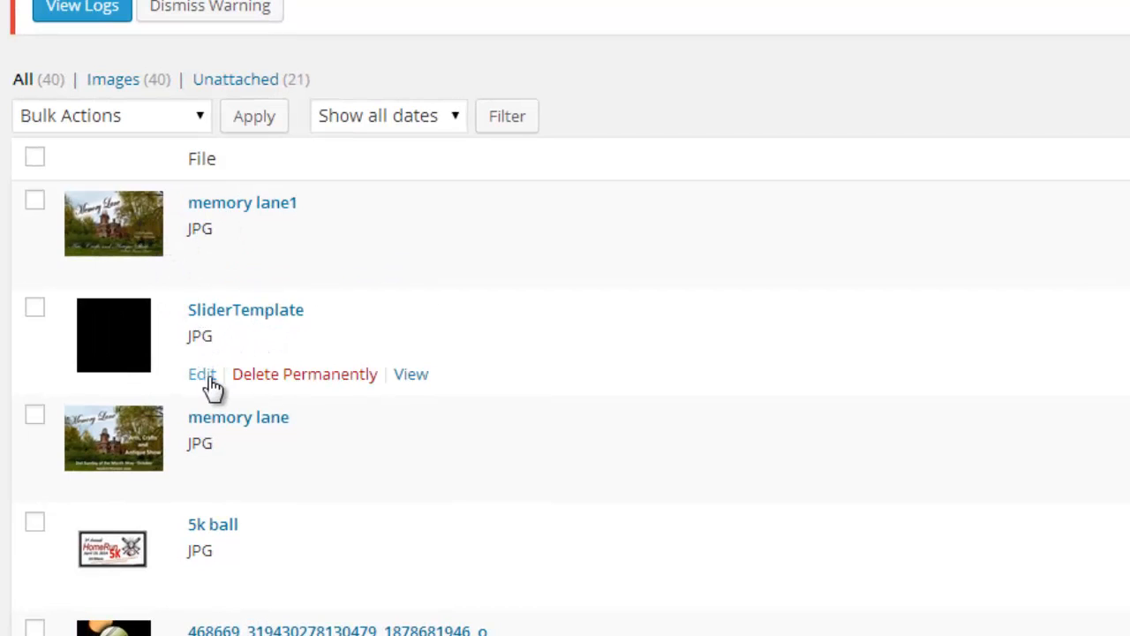
pyautogui.click(417, 380)
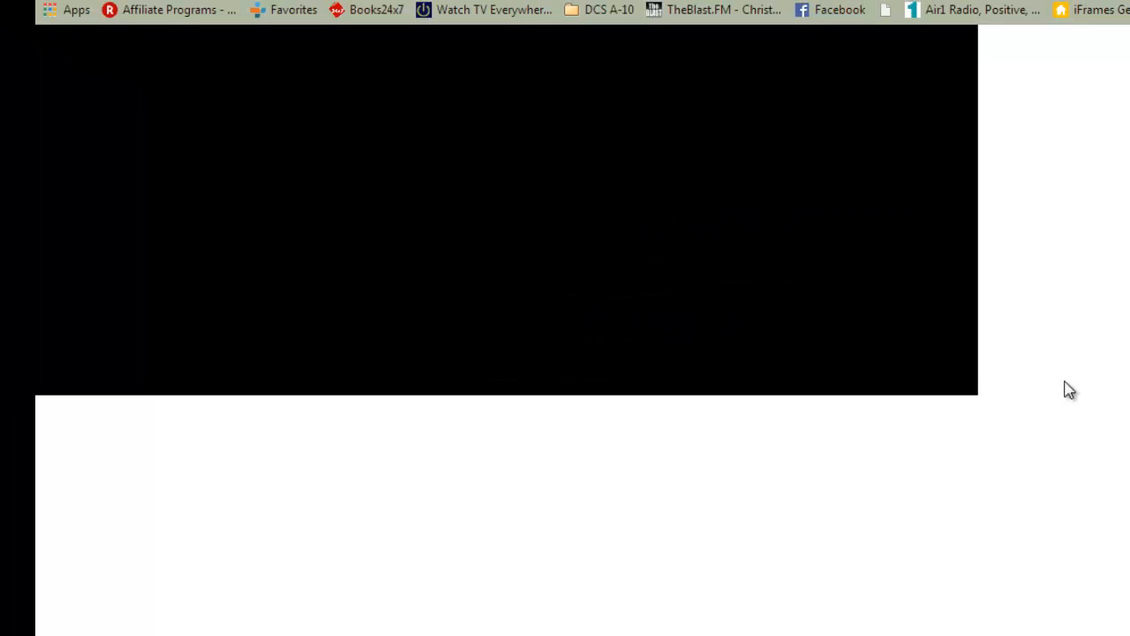
pyautogui.rightClick(314, 215)
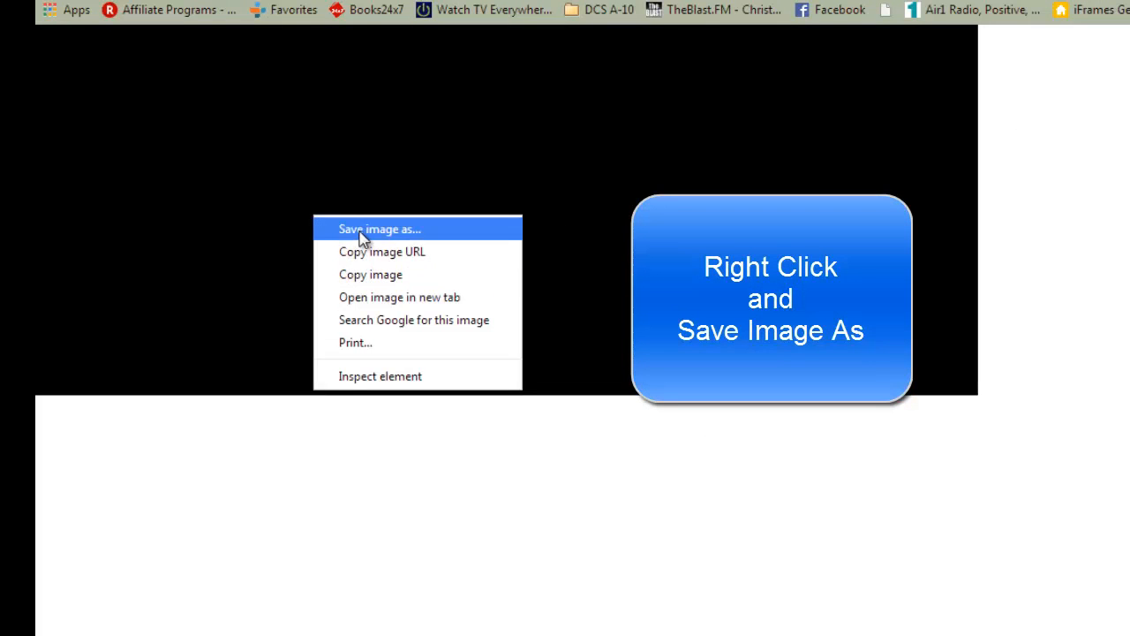
pyautogui.click(362, 232)
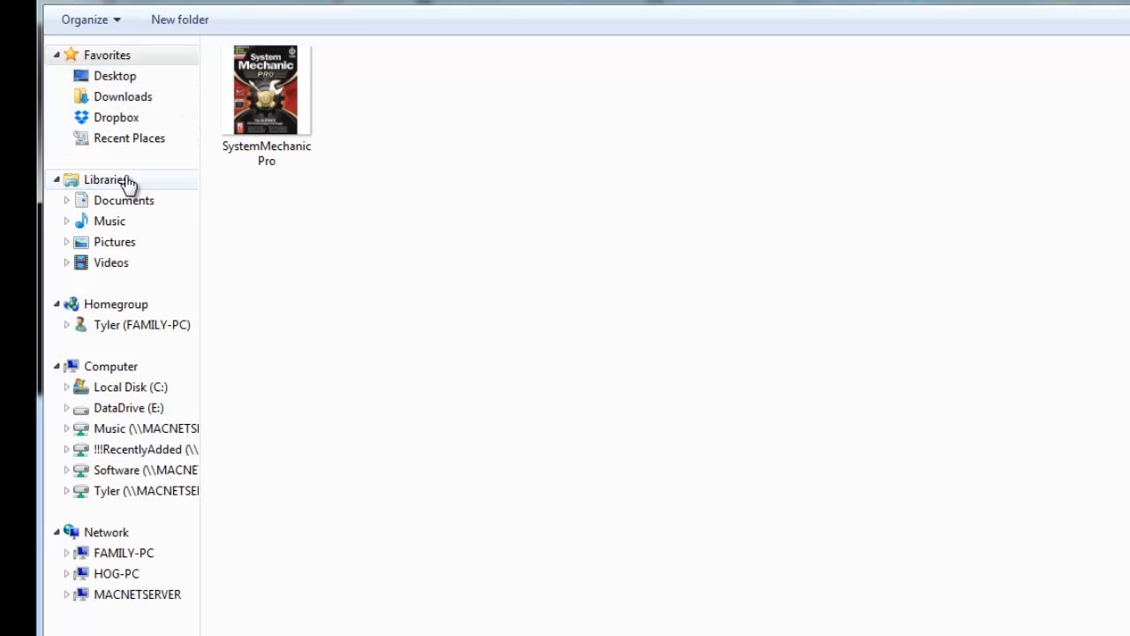
pyautogui.click(116, 78)
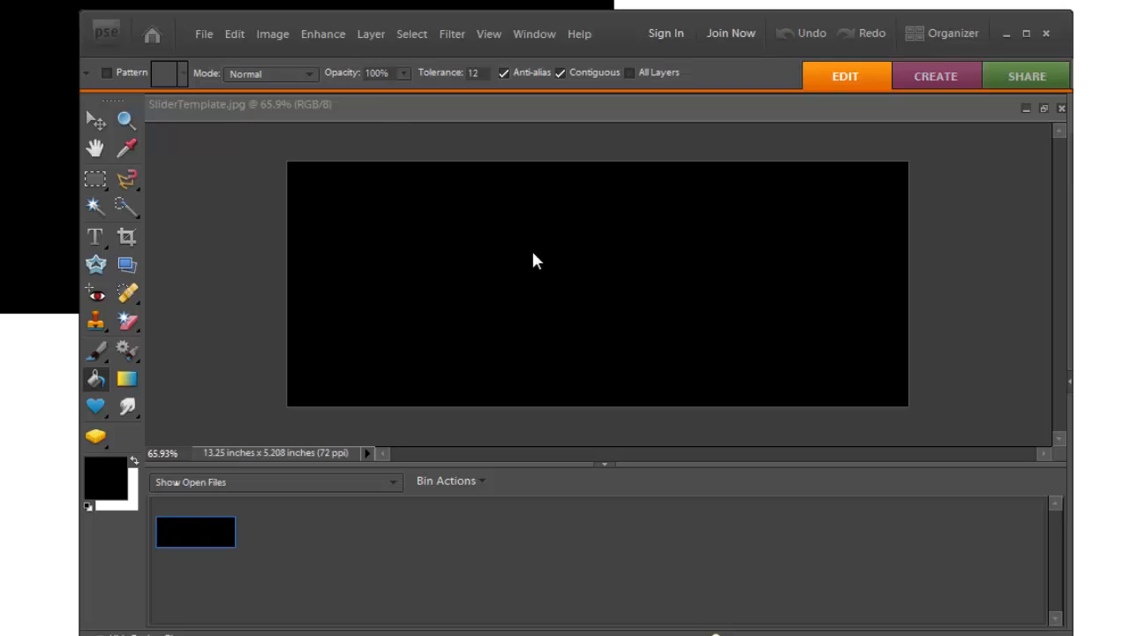
# Switch to Photoshop Elements and open the memory lane1 image
pyautogui.click(207, 32)
pyautogui.click(221, 76)
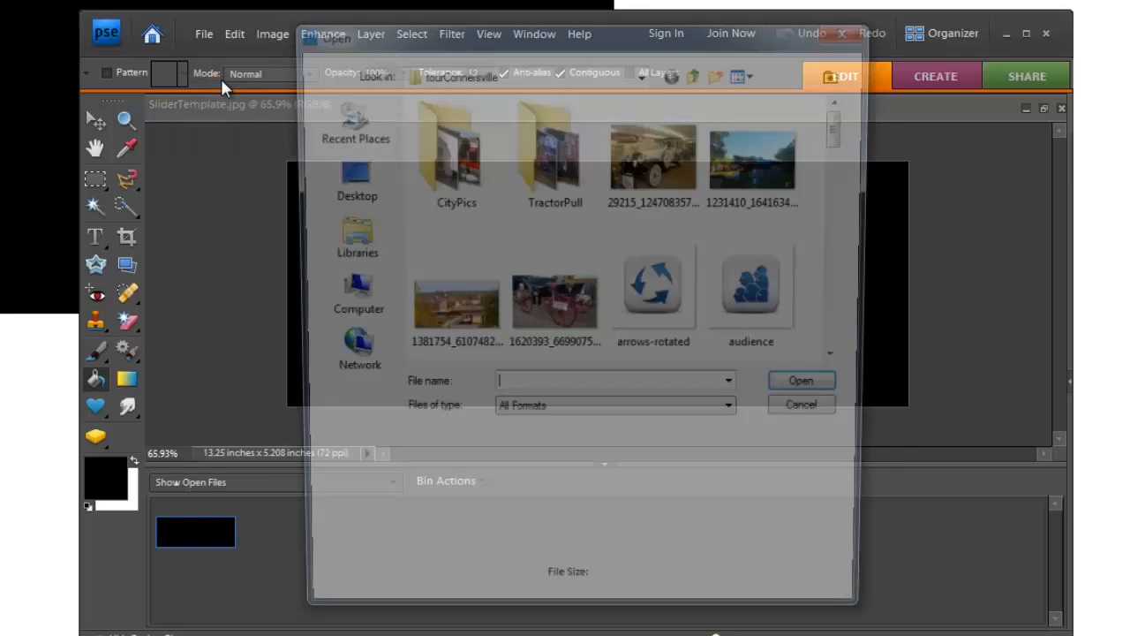
pyautogui.moveTo(845, 128); pyautogui.dragTo(839, 268)
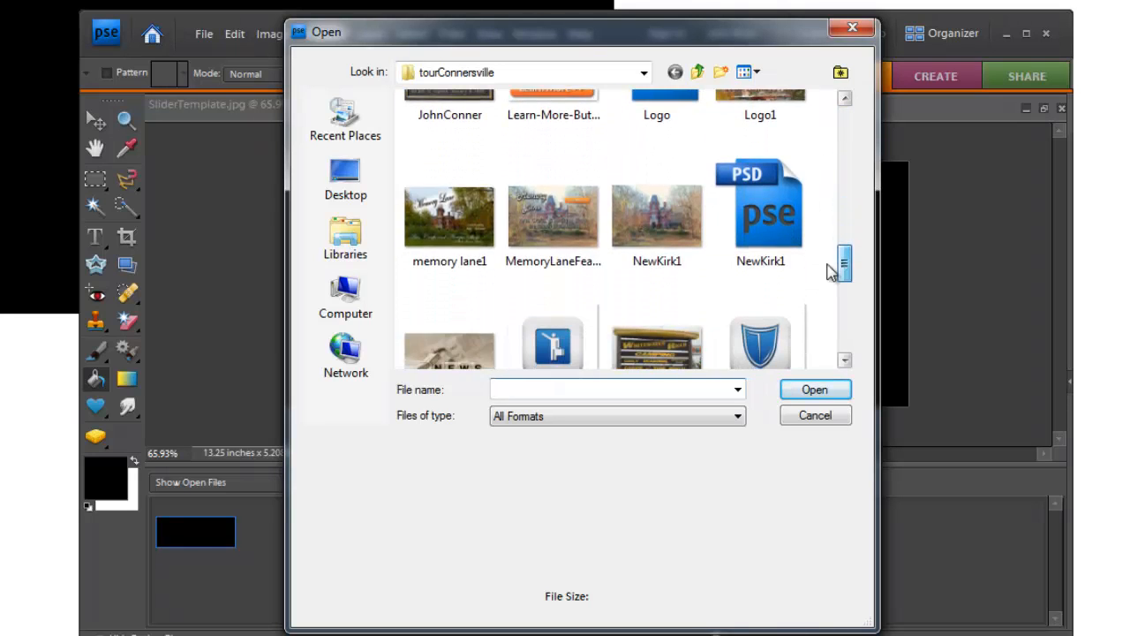
pyautogui.doubleClick(451, 228)
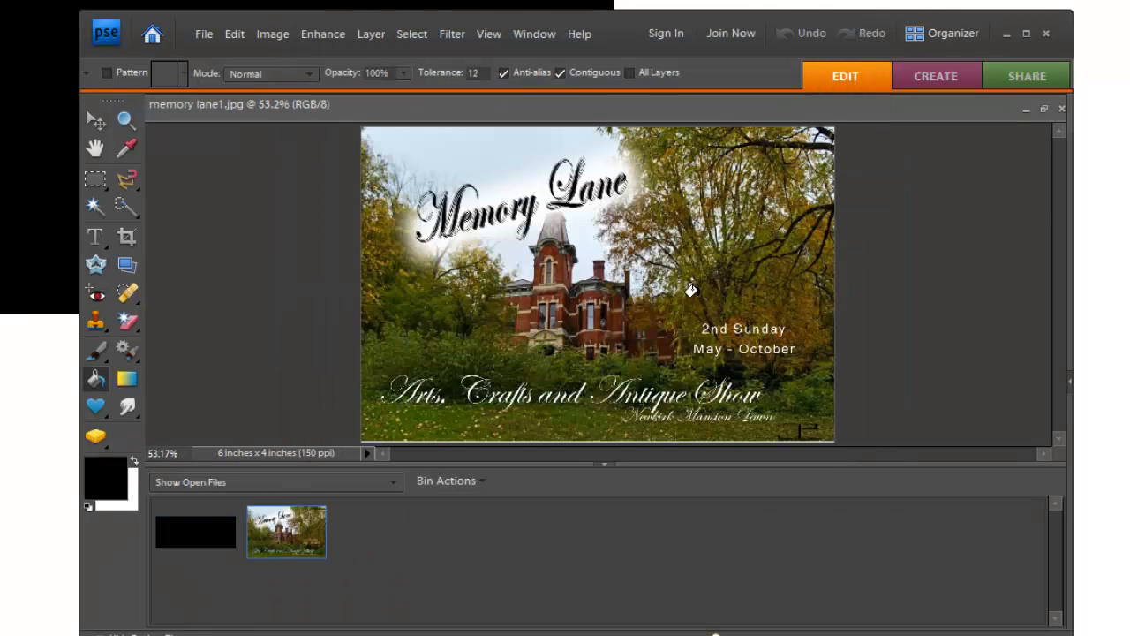
# Select the whole memory lane1 image with the Rectangular Marquee and copy it
pyautogui.click(96, 179)
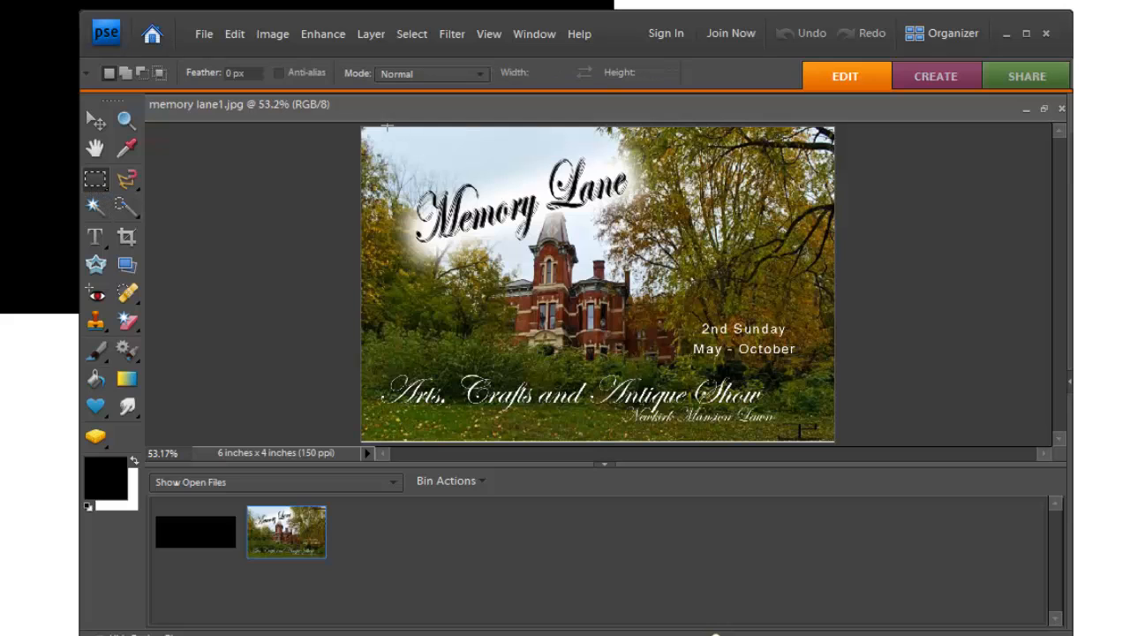
pyautogui.moveTo(365, 154); pyautogui.dragTo(834, 441)
pyautogui.rightClick(755, 362)
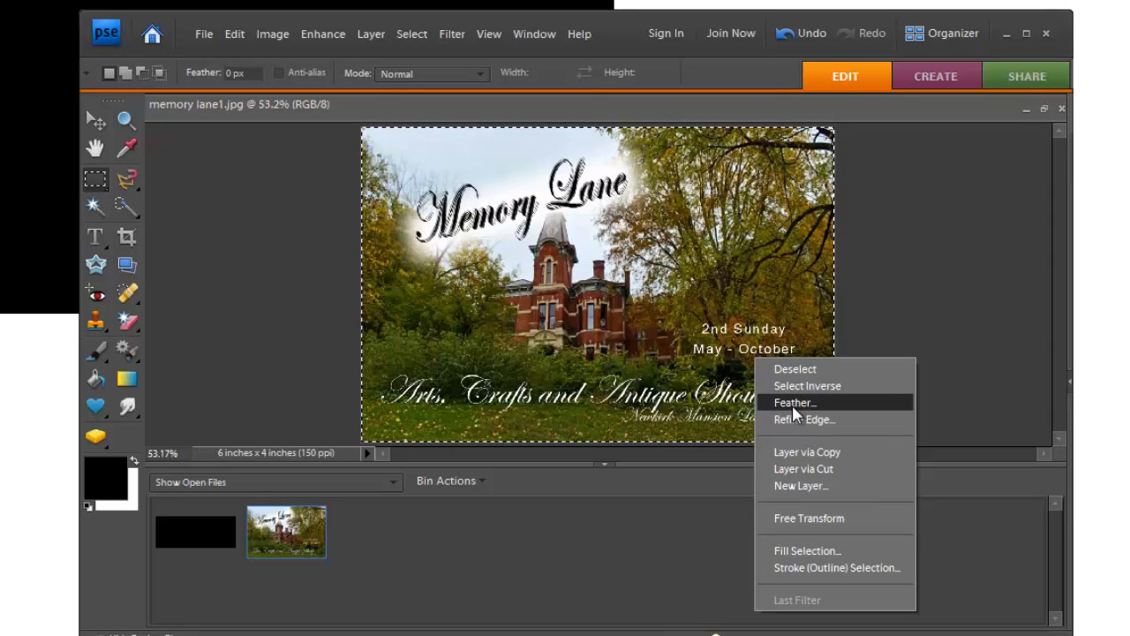
pyautogui.click(229, 34)
pyautogui.click(233, 34)
pyautogui.click(279, 145)
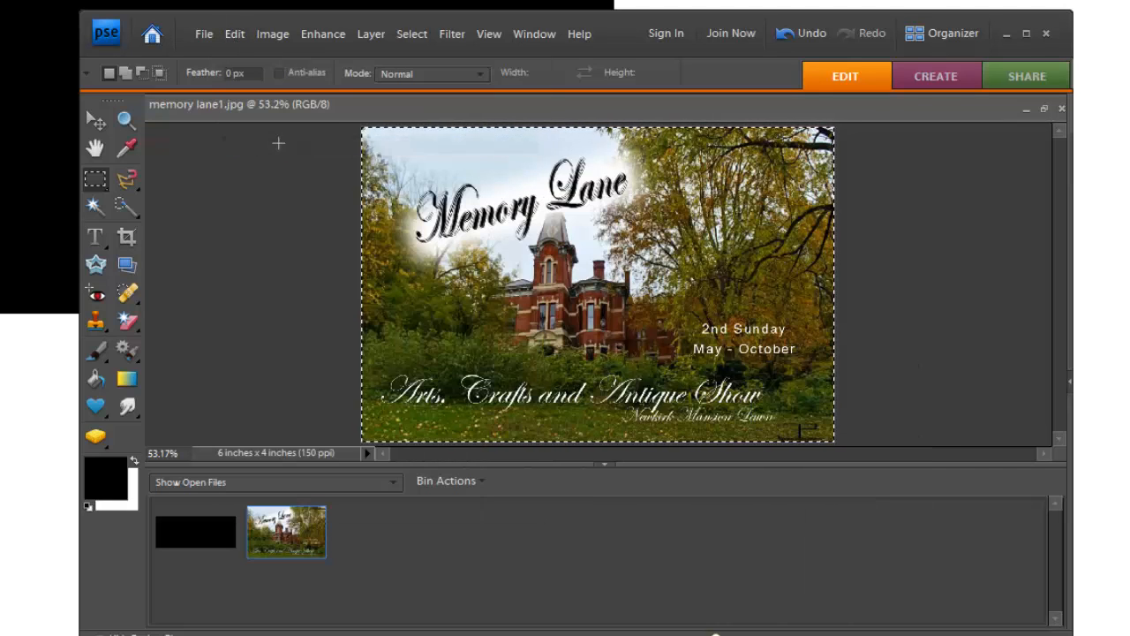
# Paste the copied image into the SliderTemplate document
pyautogui.click(215, 532)
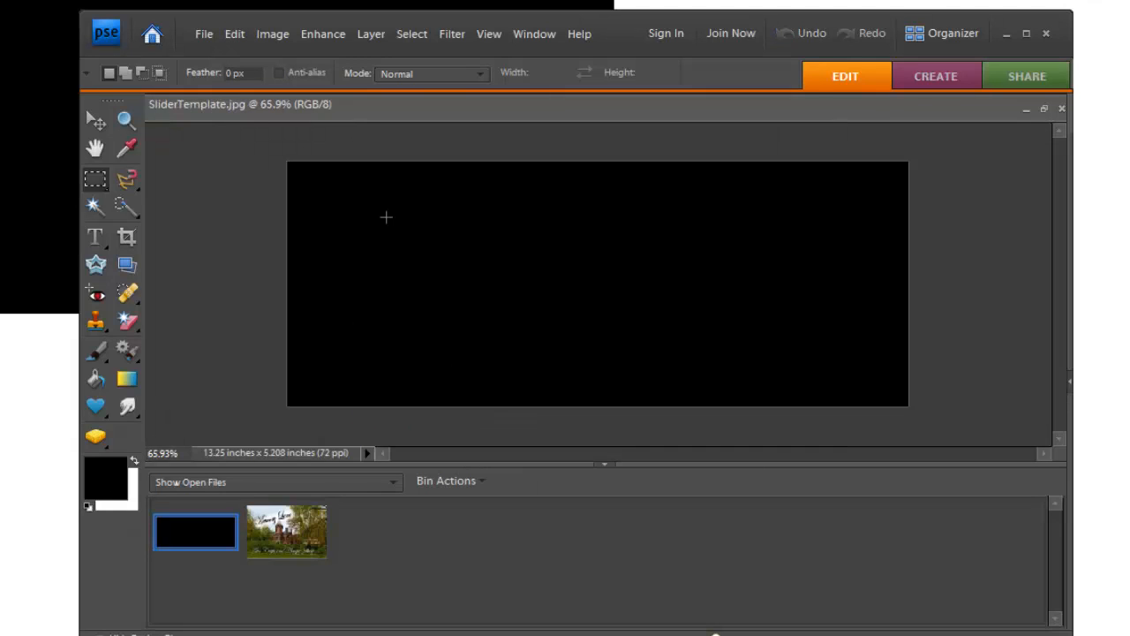
pyautogui.rightClick(386, 224)
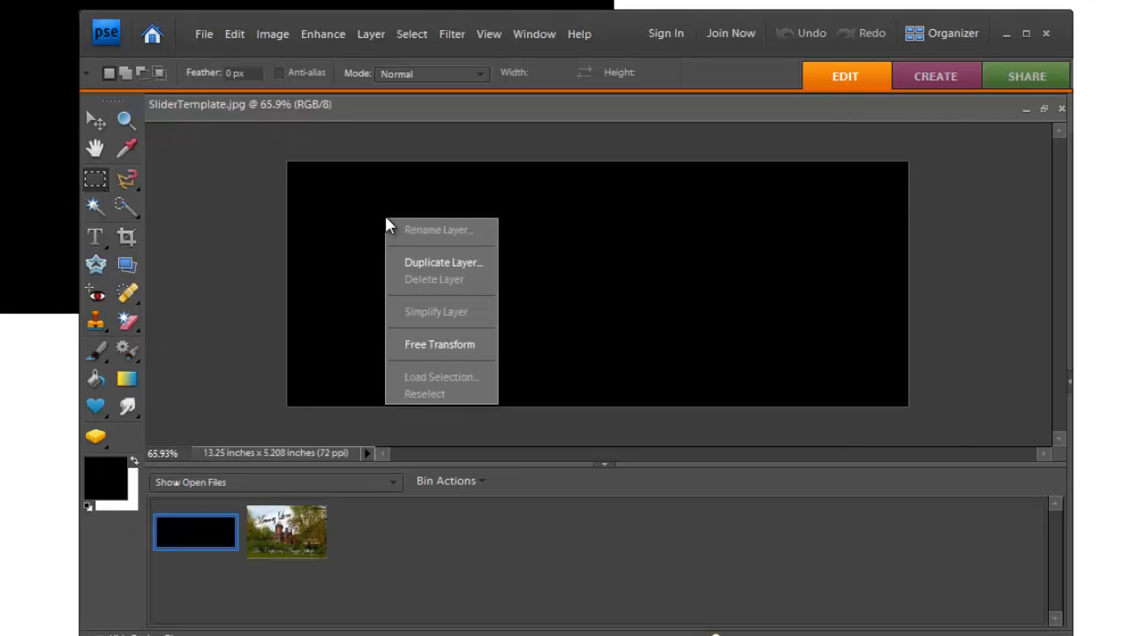
pyautogui.click(240, 35)
pyautogui.click(239, 33)
pyautogui.click(283, 176)
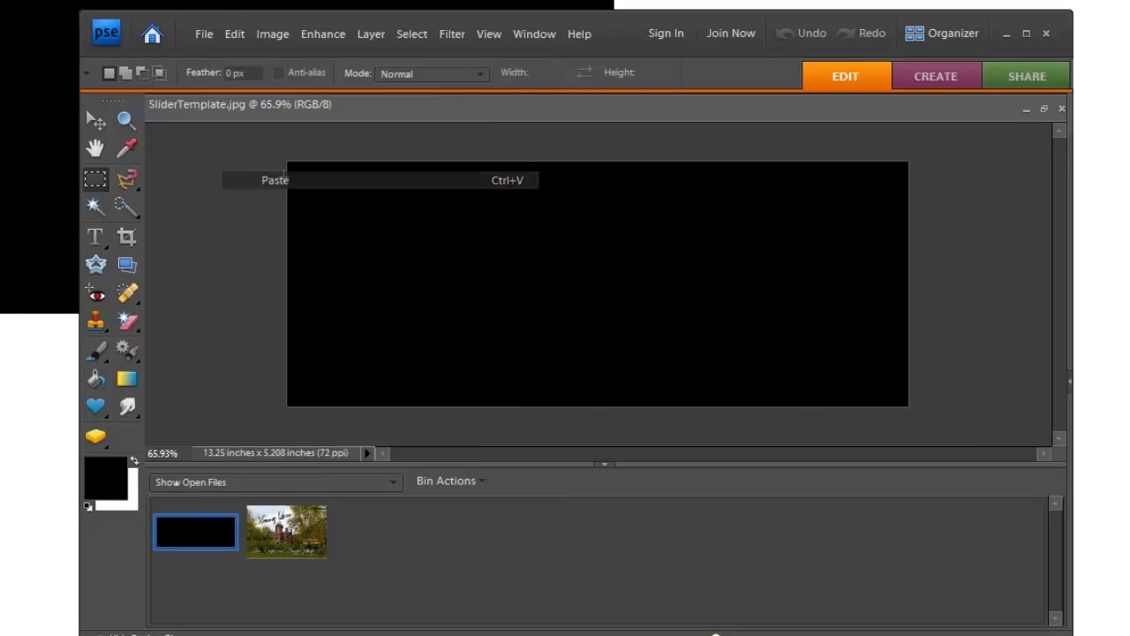
# Scale the pasted Memory Lane layer down proportionally into the canvas corner, then stretch its width to about 106% to fill the template width
pyautogui.click(96, 121)
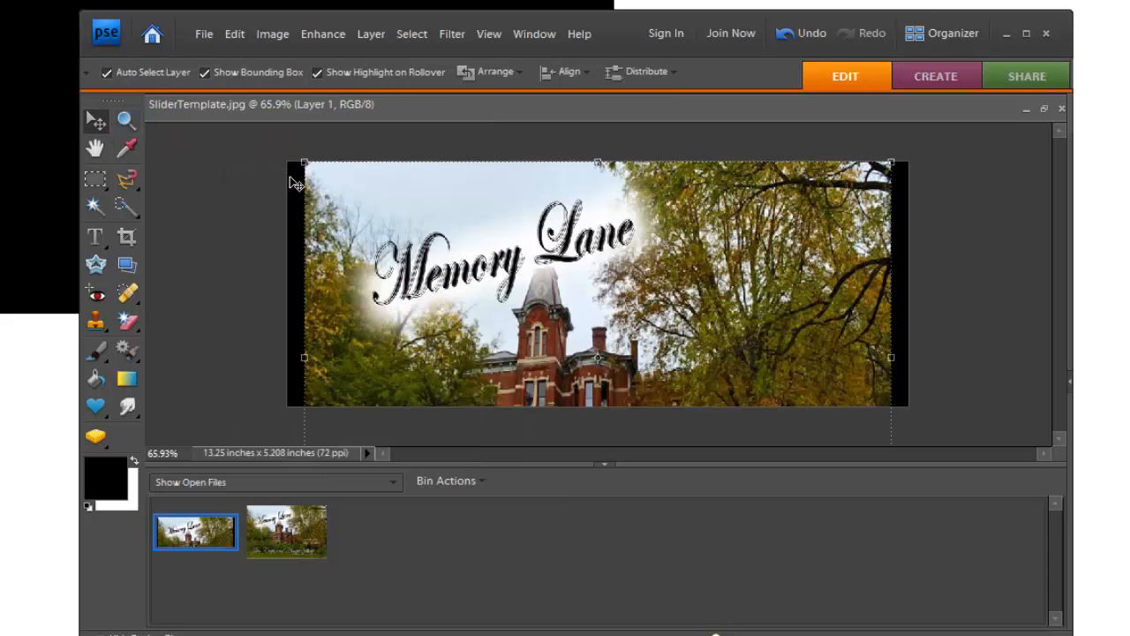
pyautogui.moveTo(304, 162); pyautogui.dragTo(426, 244)
pyautogui.moveTo(832, 357); pyautogui.dragTo(694, 276)
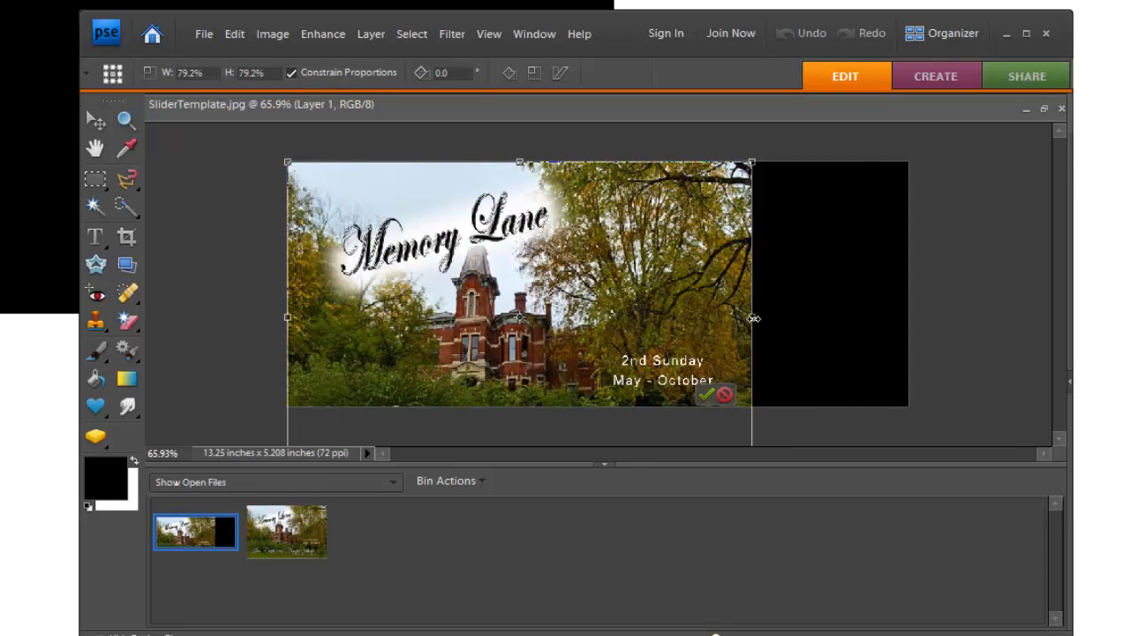
pyautogui.moveTo(753, 318); pyautogui.dragTo(909, 315)
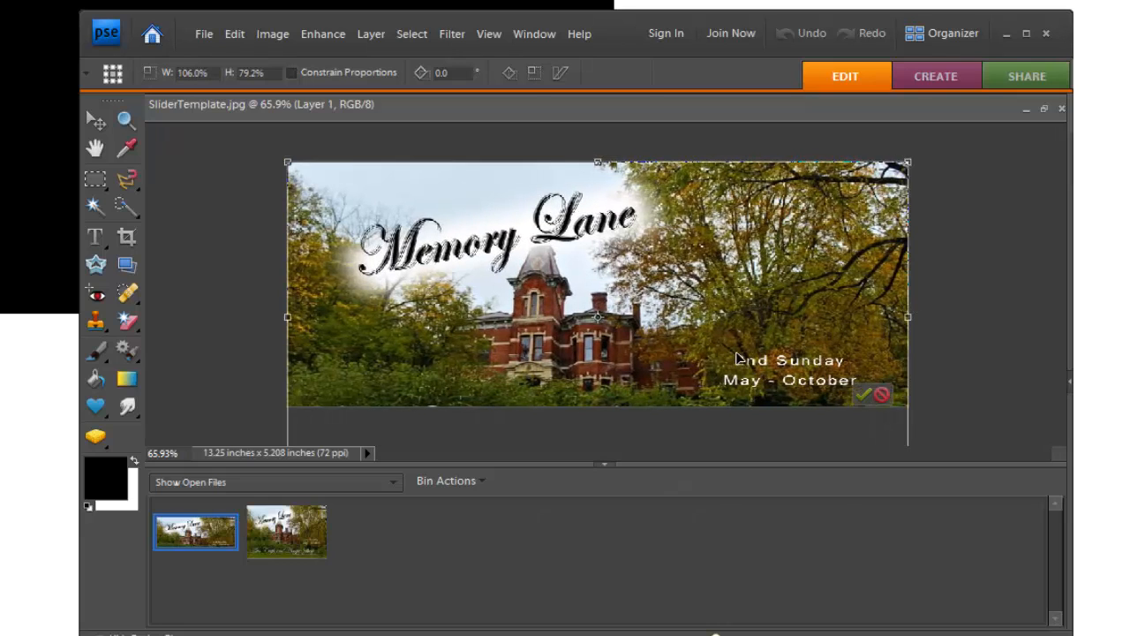
# Stretch the layer's height to about 62.5%, reposition it to fill the SliderTemplate canvas, and commit the transformation
pyautogui.moveTo(598, 163); pyautogui.dragTo(598, 274)
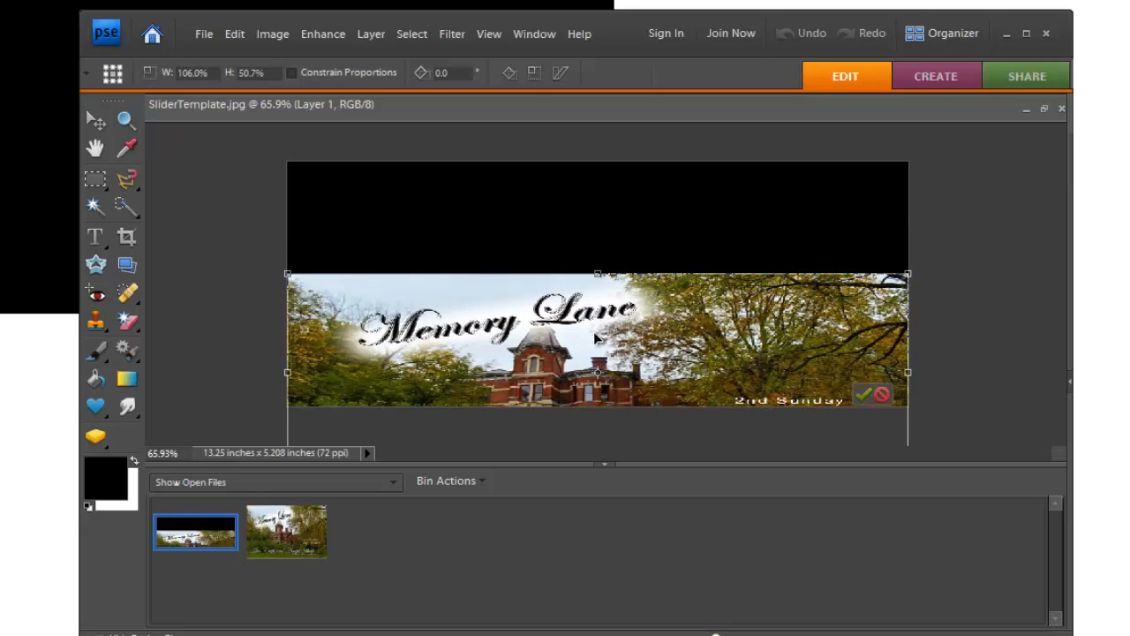
pyautogui.moveTo(597, 339); pyautogui.dragTo(595, 227)
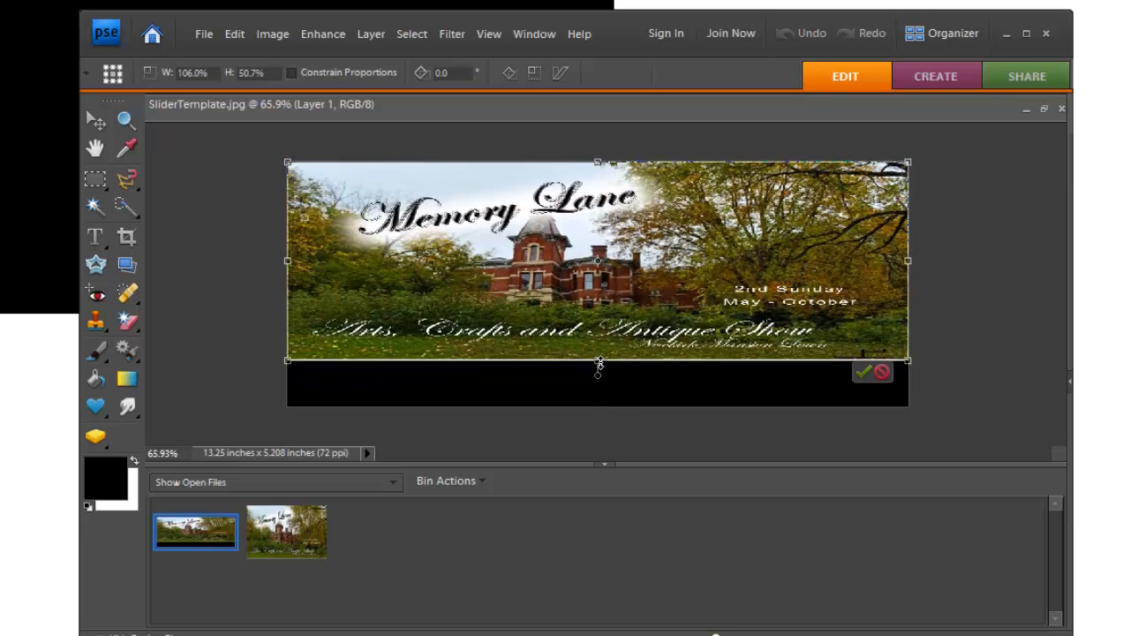
pyautogui.moveTo(598, 361); pyautogui.dragTo(598, 407)
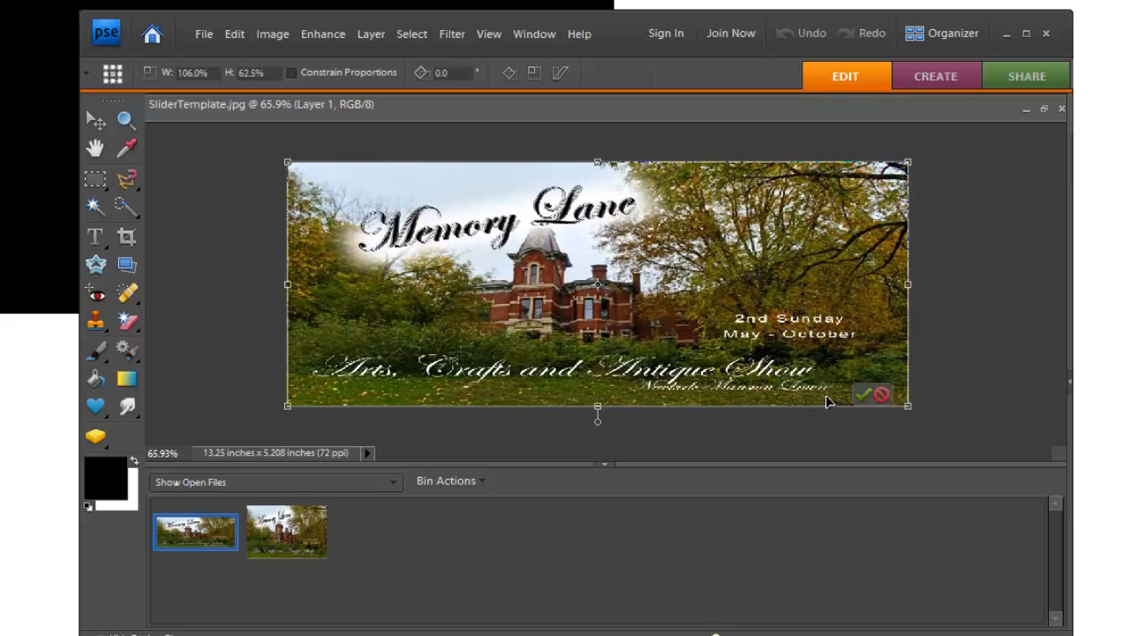
pyautogui.click(862, 397)
# Upload the memory lane1 image from the Desktop and set it as the page's featured image
pyautogui.click(235, 270)
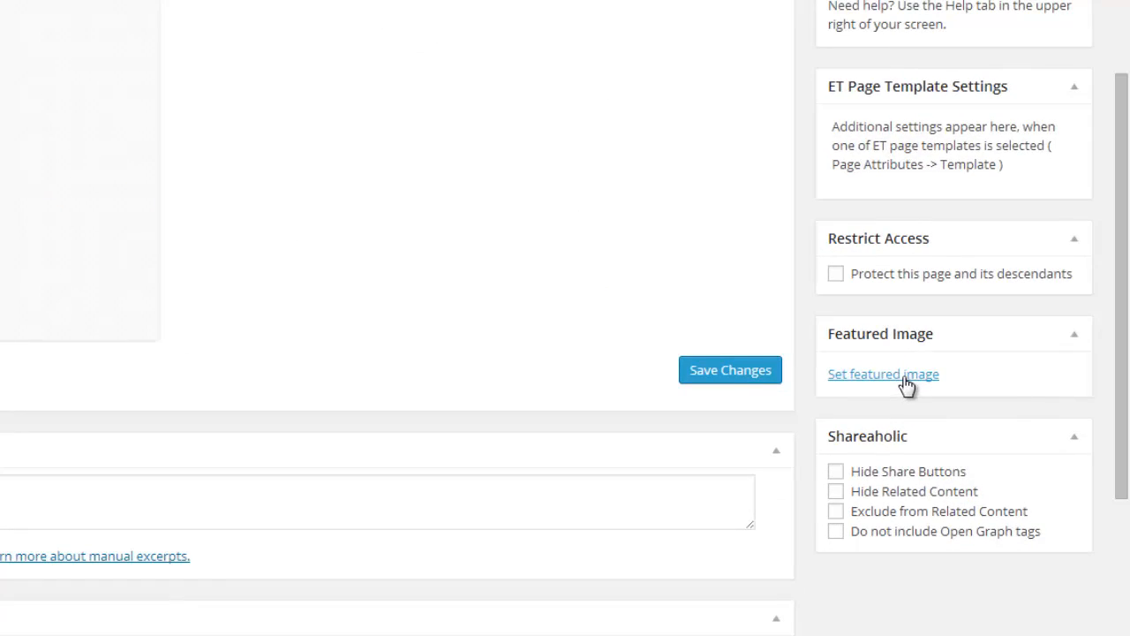
pyautogui.click(904, 383)
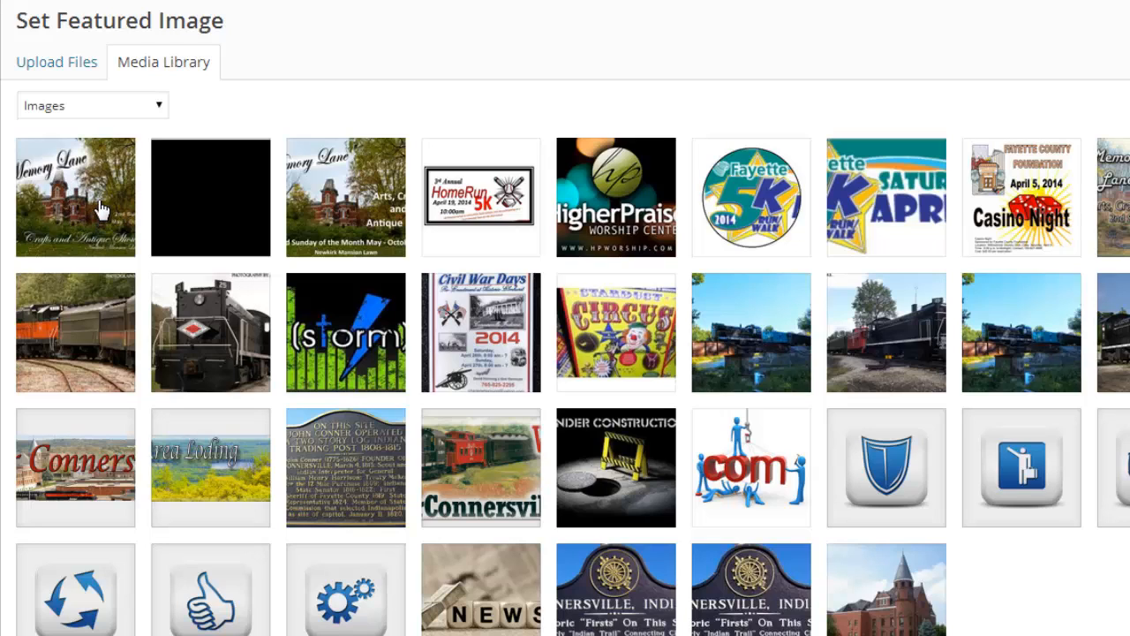
pyautogui.click(68, 67)
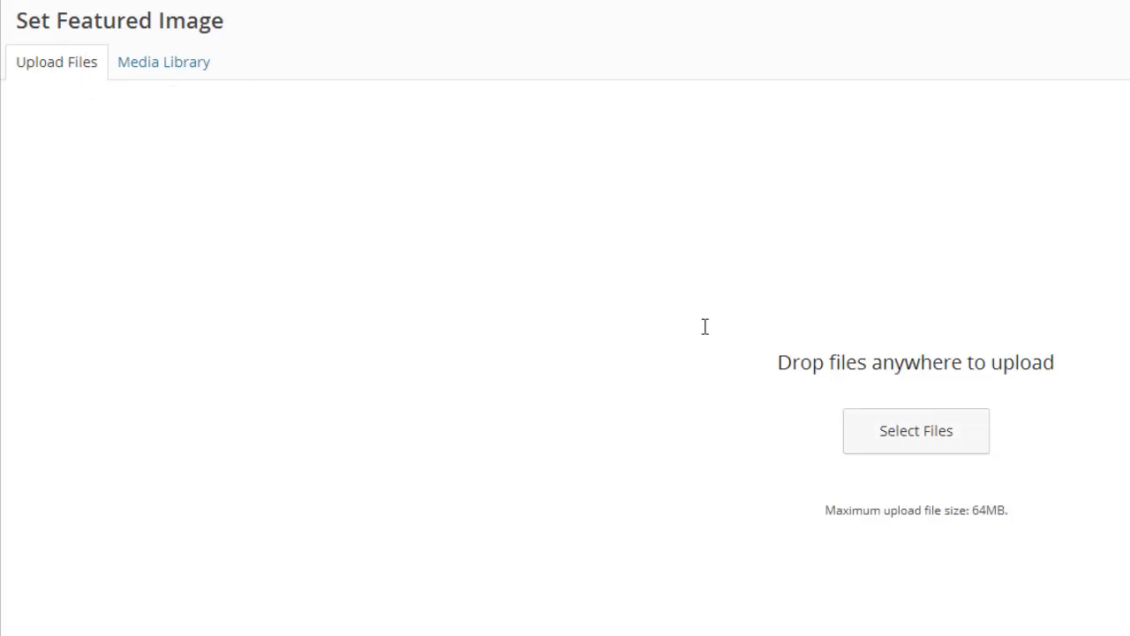
pyautogui.click(912, 428)
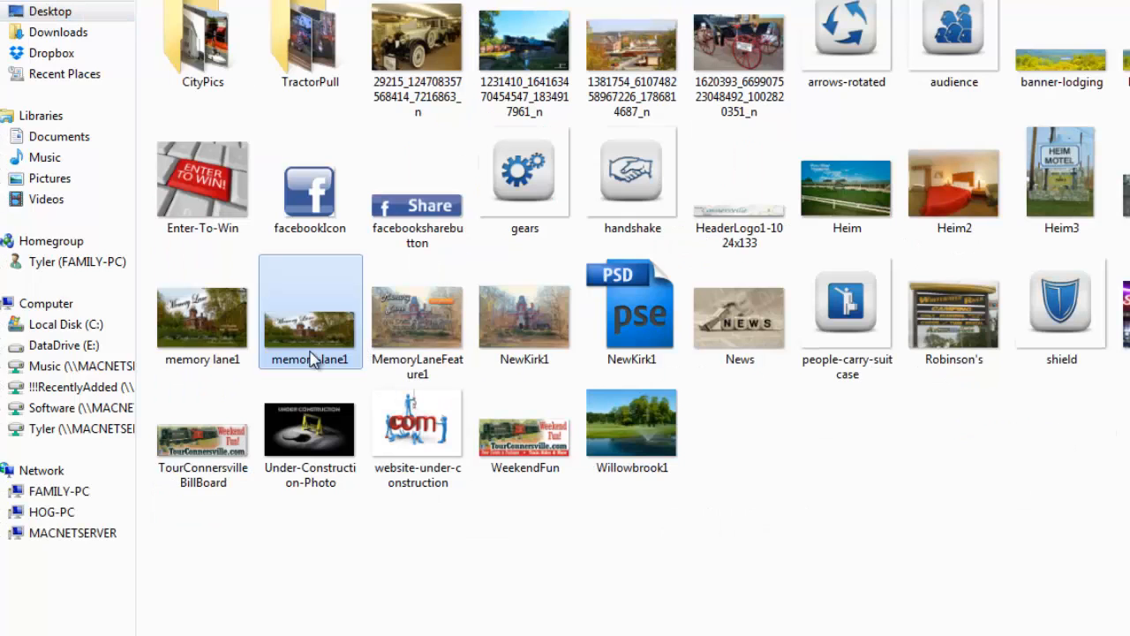
pyautogui.doubleClick(322, 335)
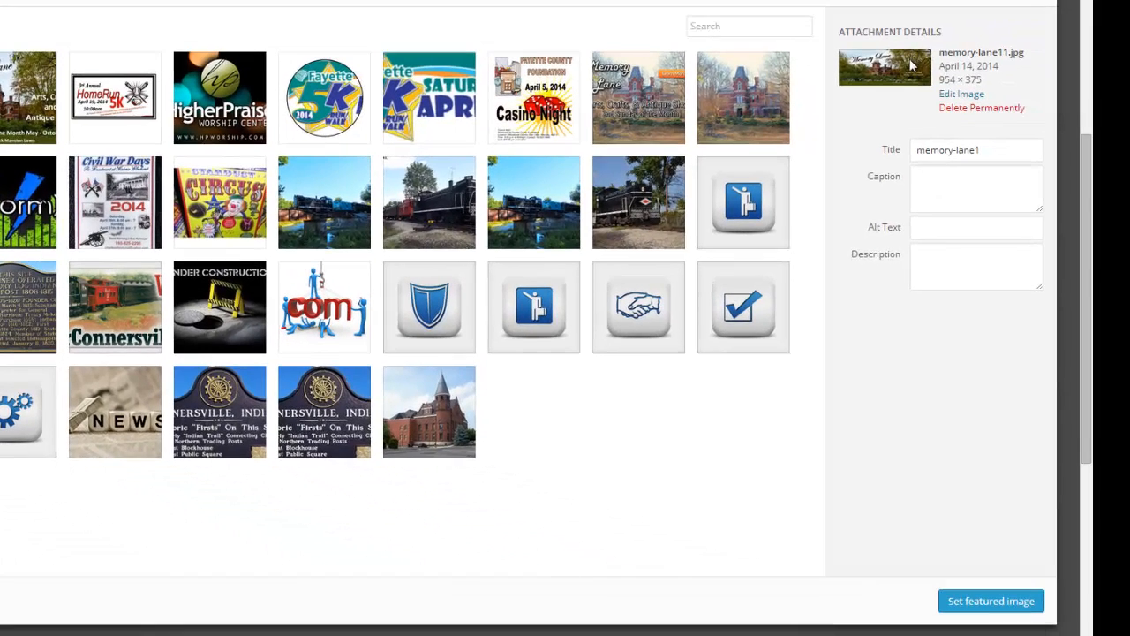
pyautogui.click(1009, 604)
# Update the page to publish the new featured slider image
pyautogui.scroll(5, 1021, 564)
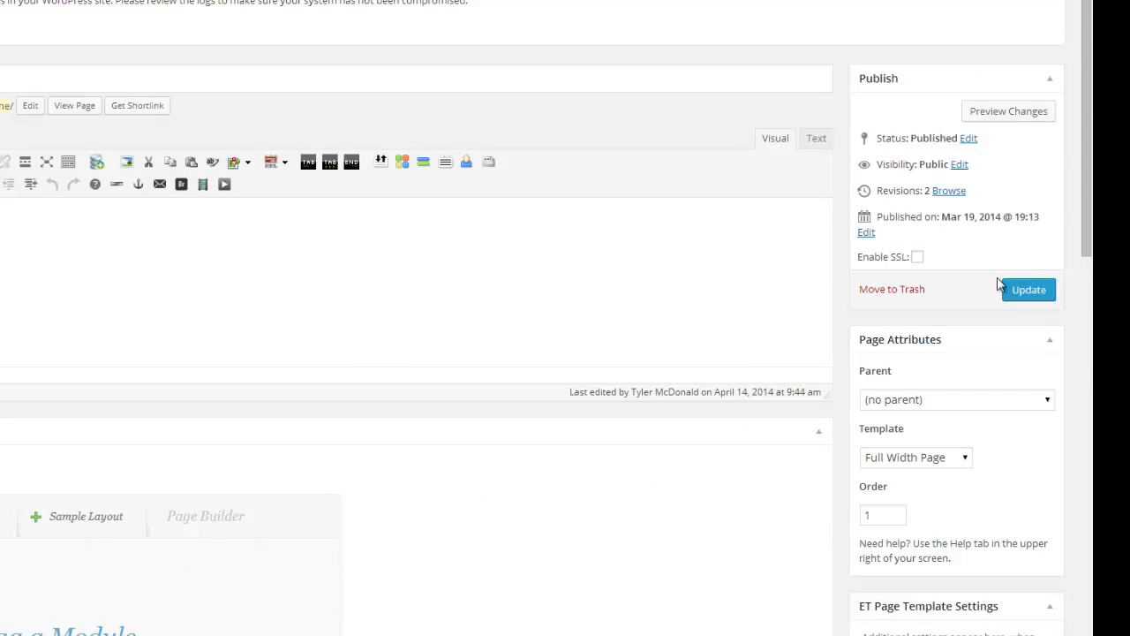
pyautogui.click(1029, 291)
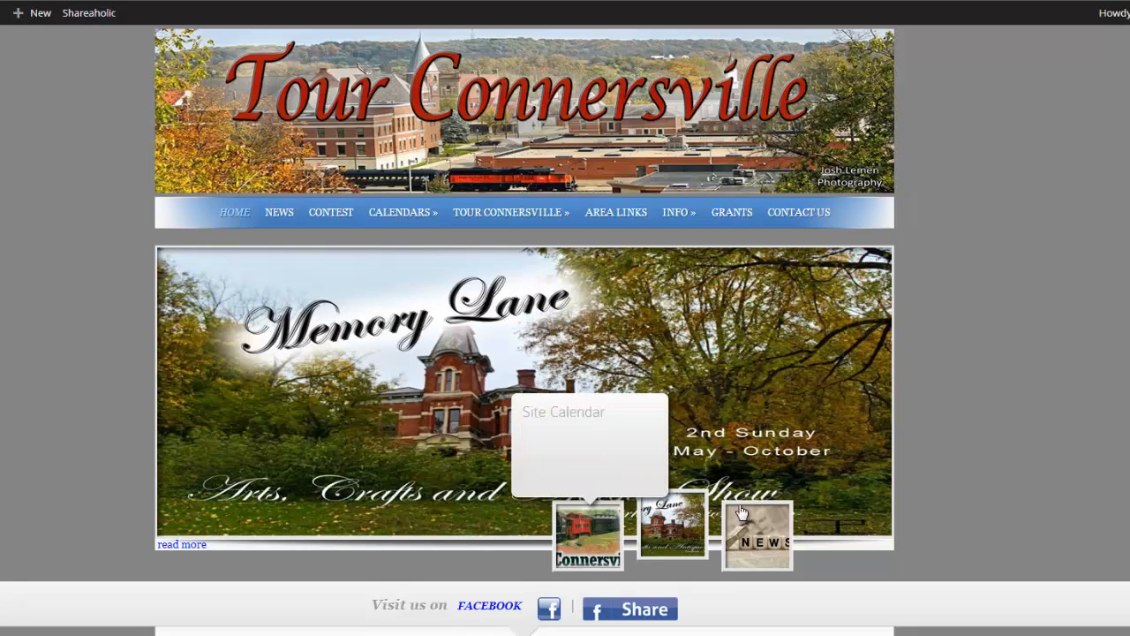
pyautogui.moveTo(793, 502)
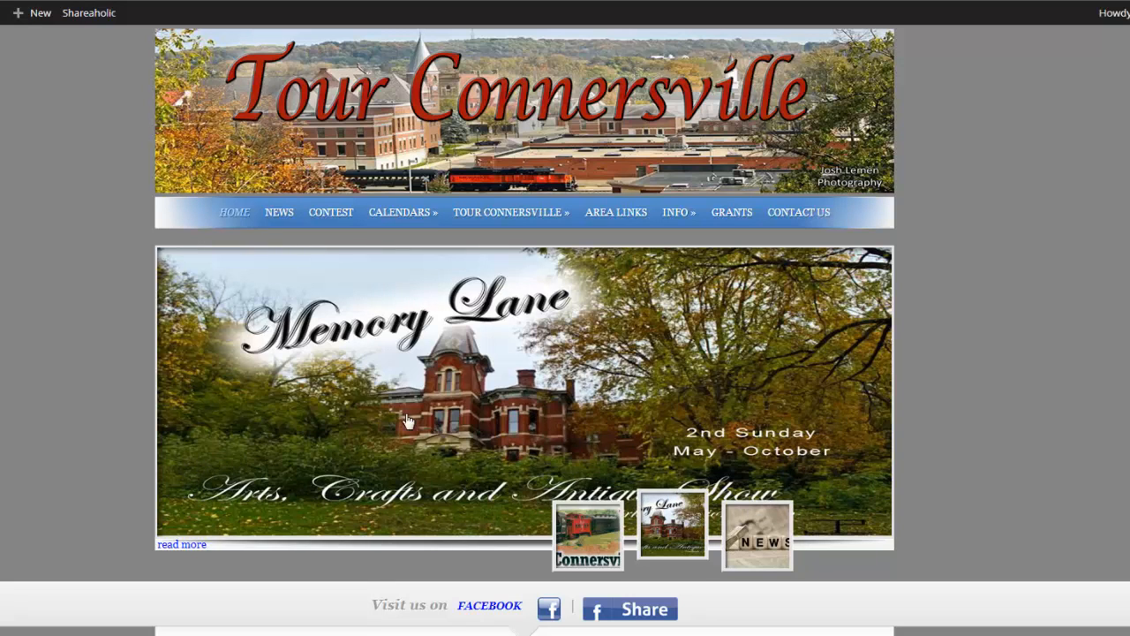